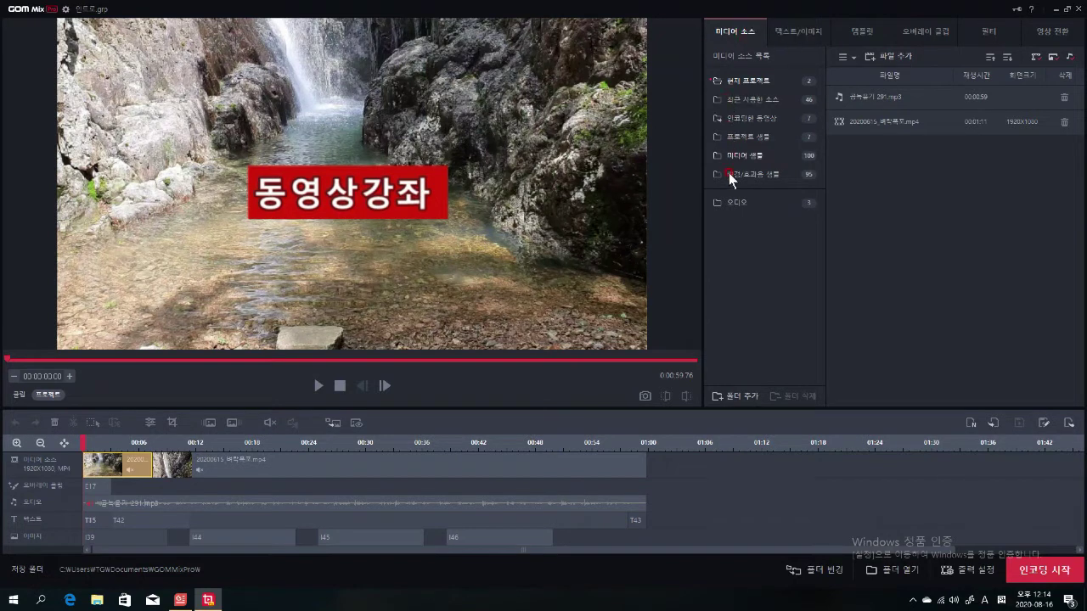
Review the media sources and the text/image list, then open the editor for adding a new text
click(783, 38)
click(733, 34)
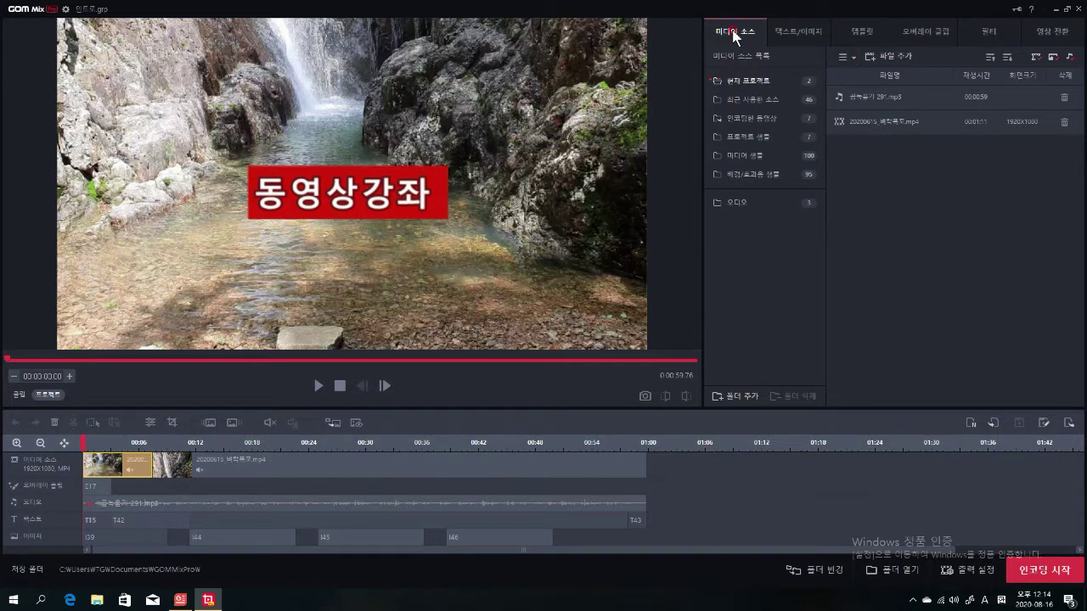
click(796, 33)
click(797, 34)
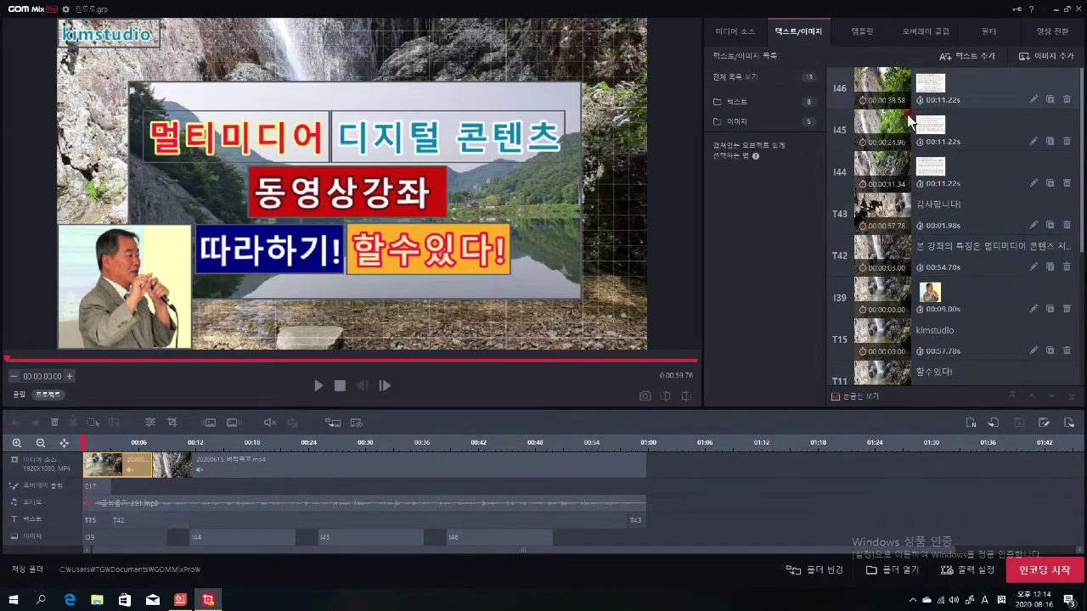
click(971, 57)
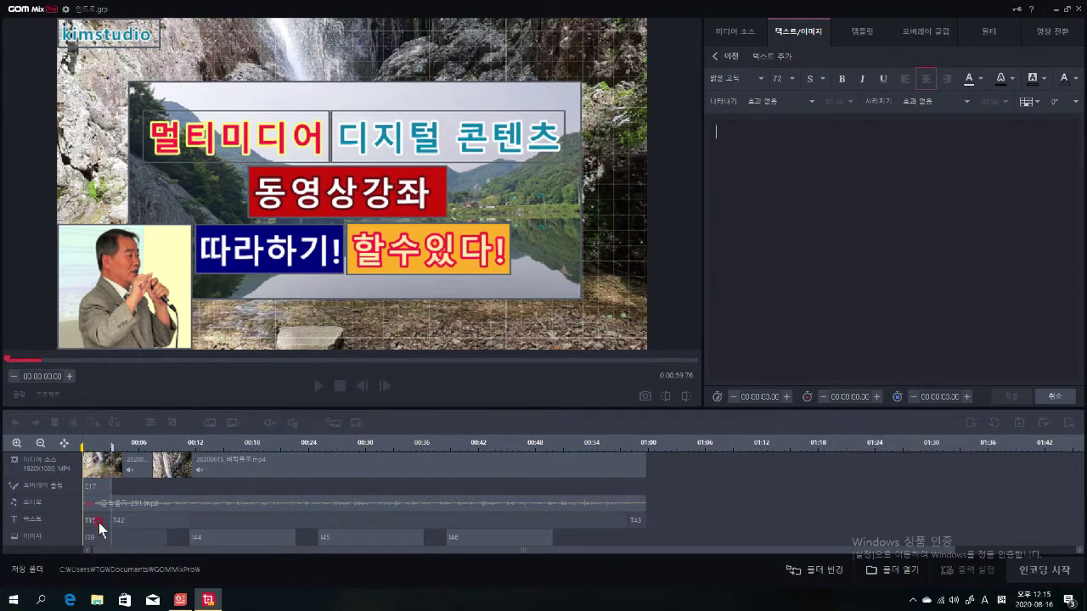
Preview the project at about 13 seconds, checking the media sources and then the text/image list
click(204, 444)
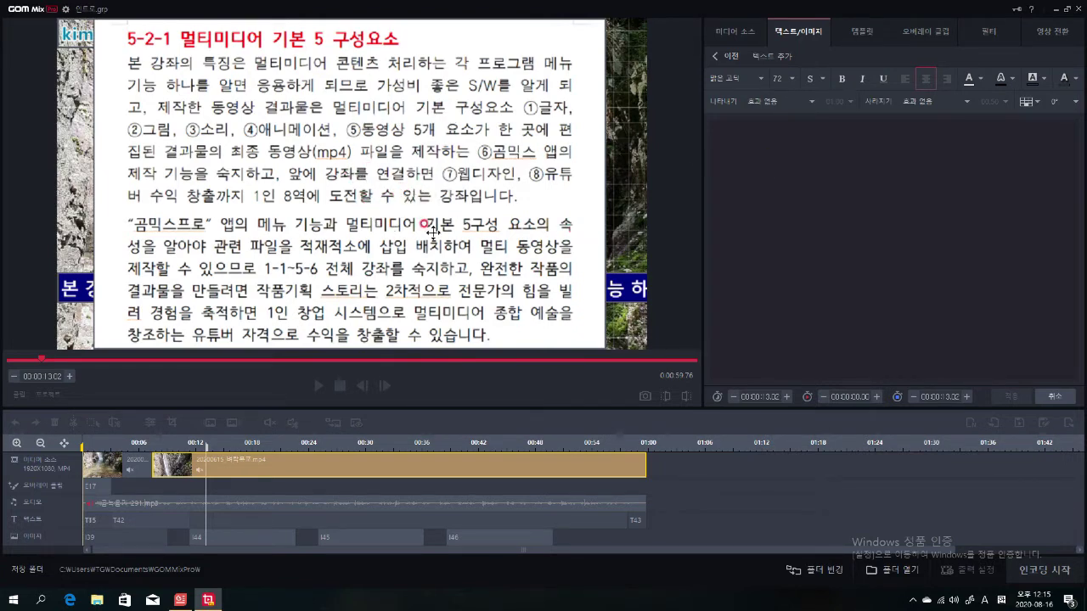
click(728, 36)
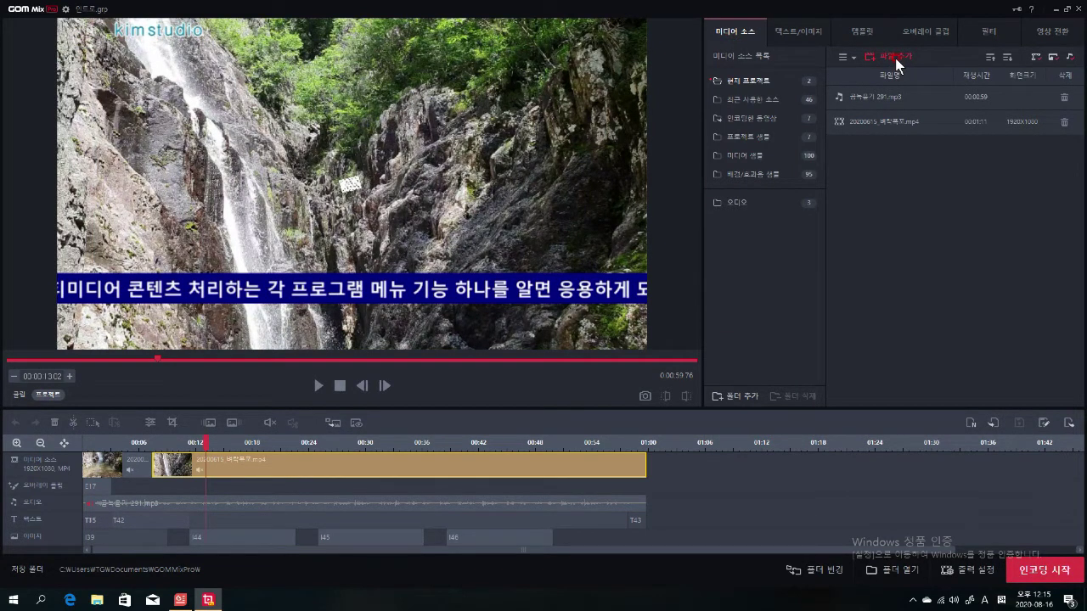
click(803, 34)
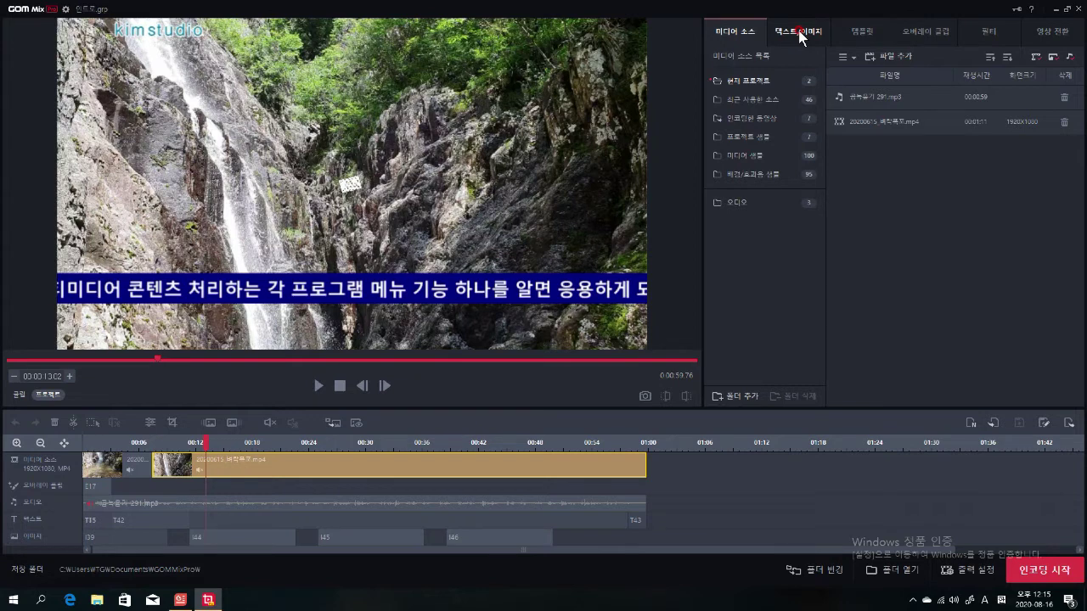
click(802, 34)
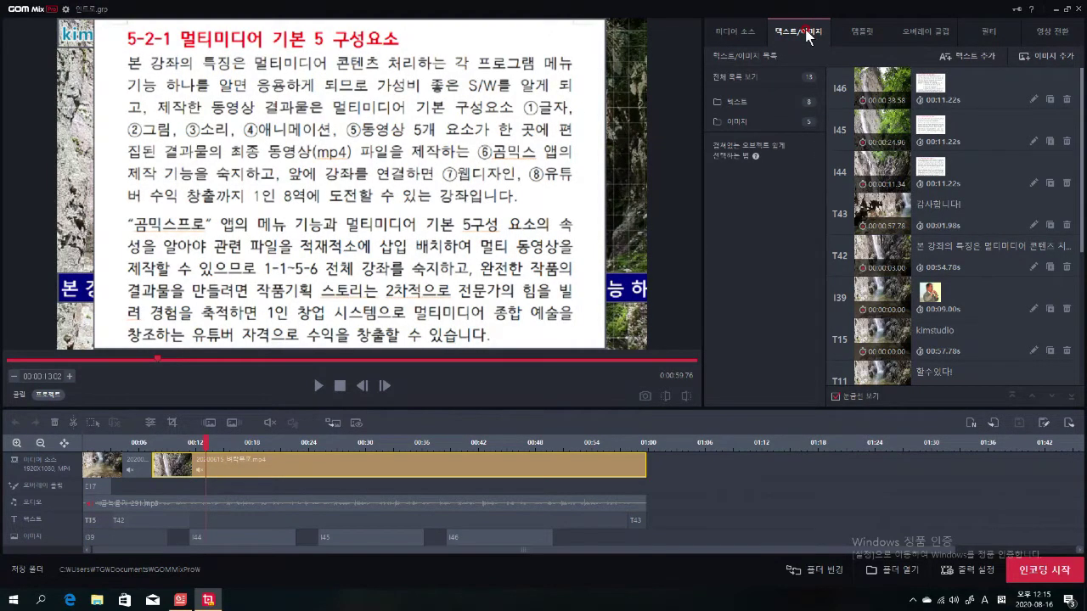
Show the text-adding editor with its font and effect options, then return to the text/image list
click(972, 56)
click(742, 158)
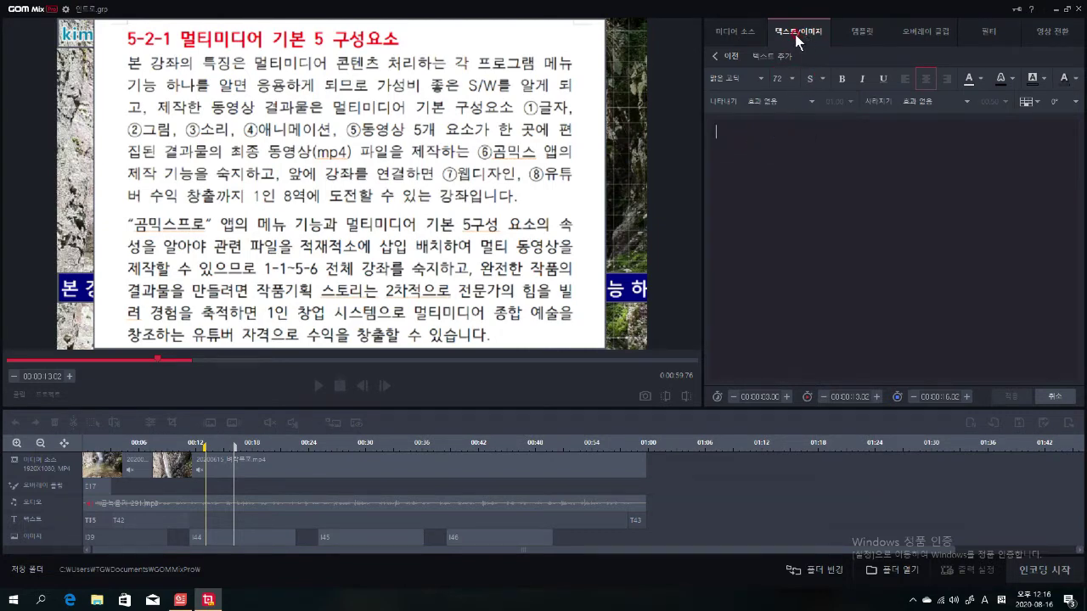
click(735, 56)
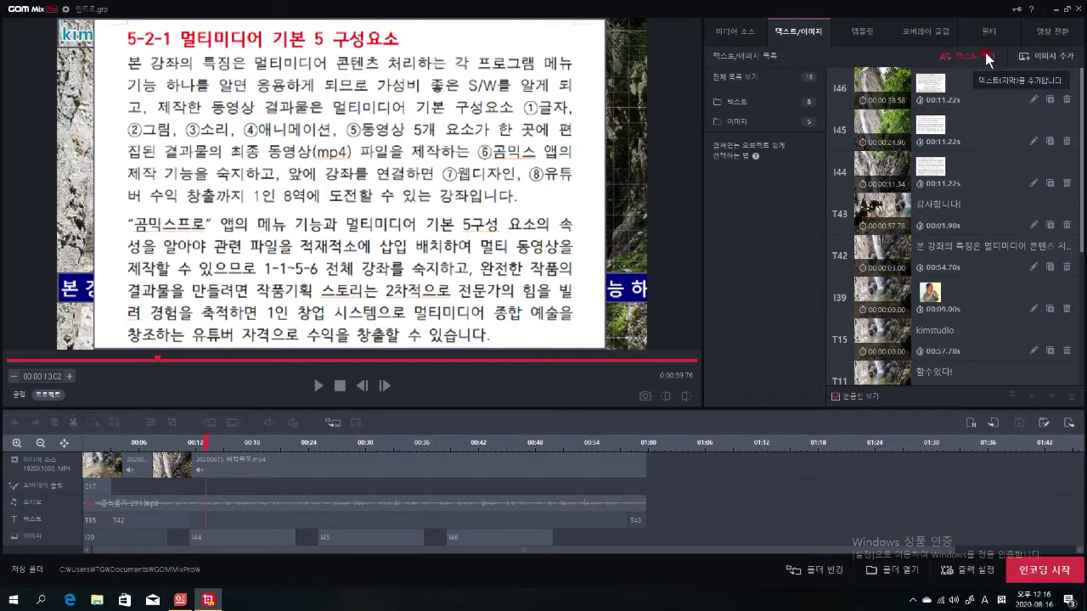
Open the image-adding library and browse through the built-in shapes, memos and decorations
click(1049, 57)
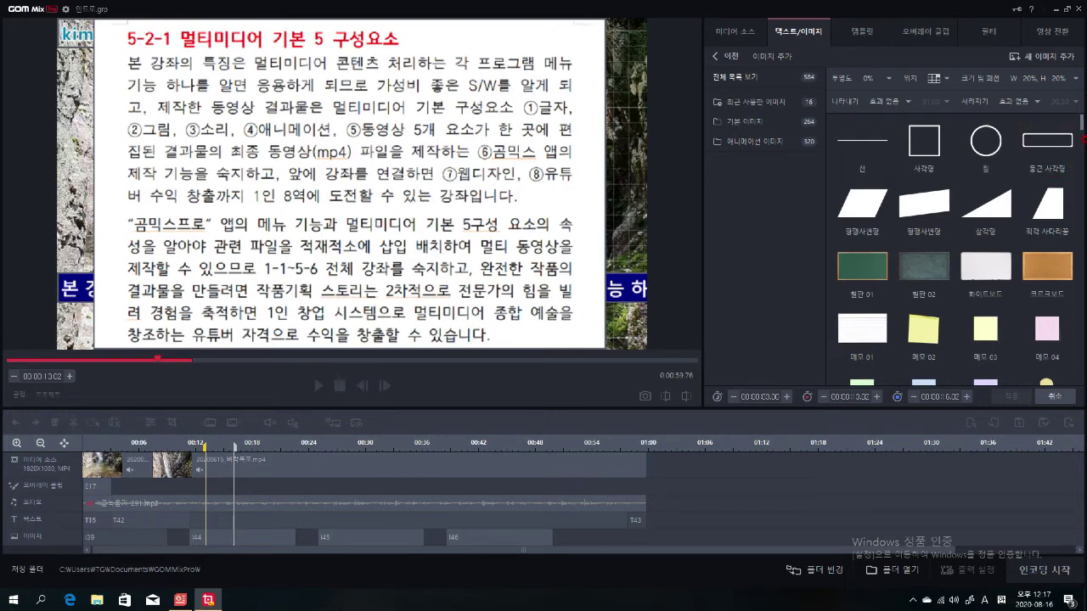
drag(1082, 127, 1083, 334)
scroll(1083, 334, down, 3)
drag(1080, 289, 1080, 230)
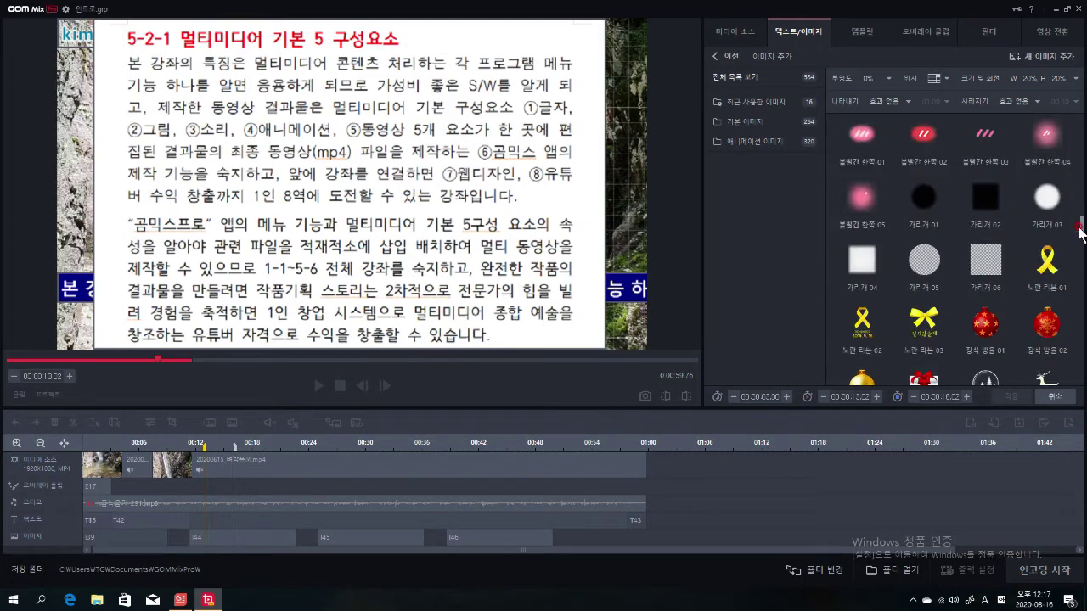
Browse the prepared text-page images in the 1글자hwp folder for adding a new image, then close the file dialog
click(1046, 62)
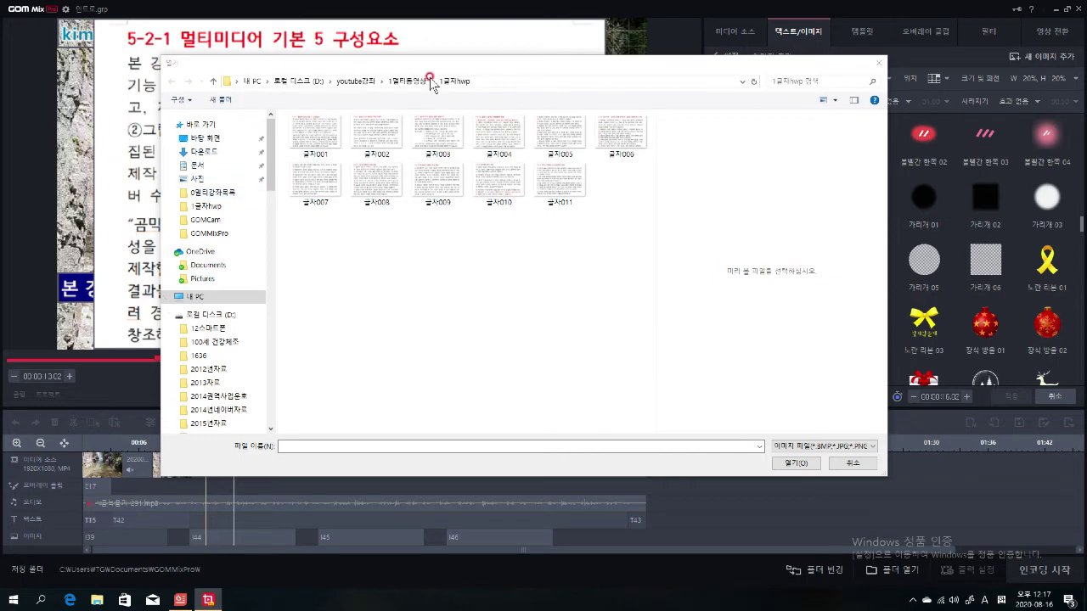
drag(476, 64, 646, 127)
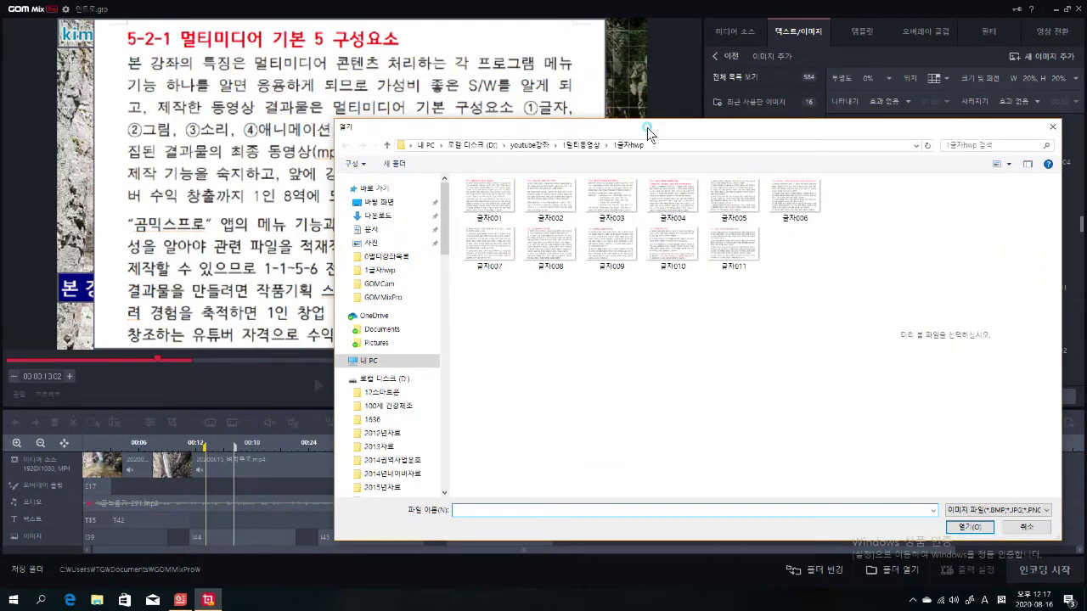
click(492, 197)
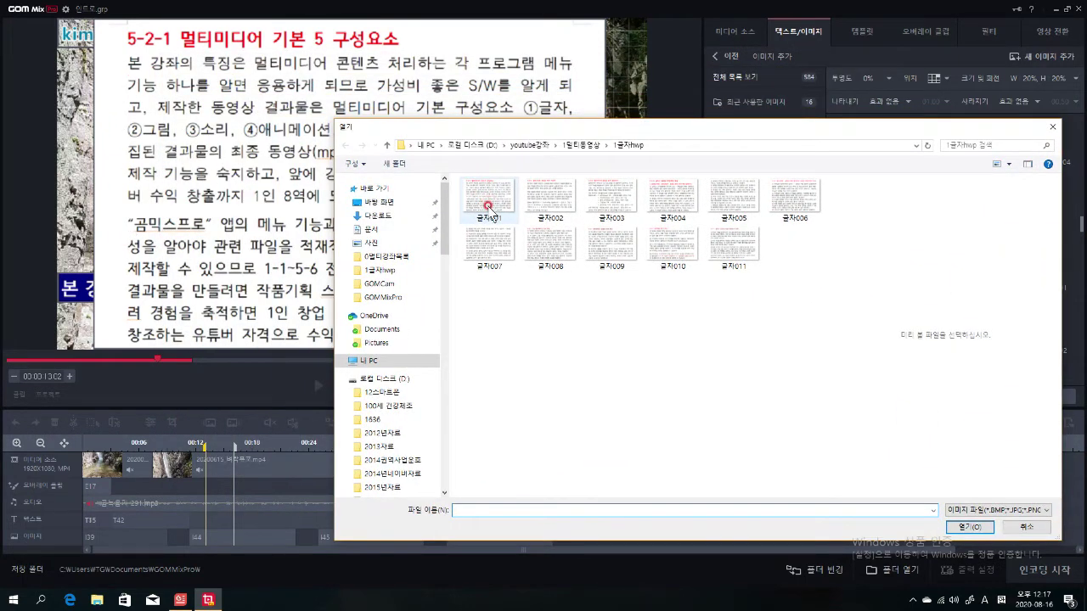
click(251, 104)
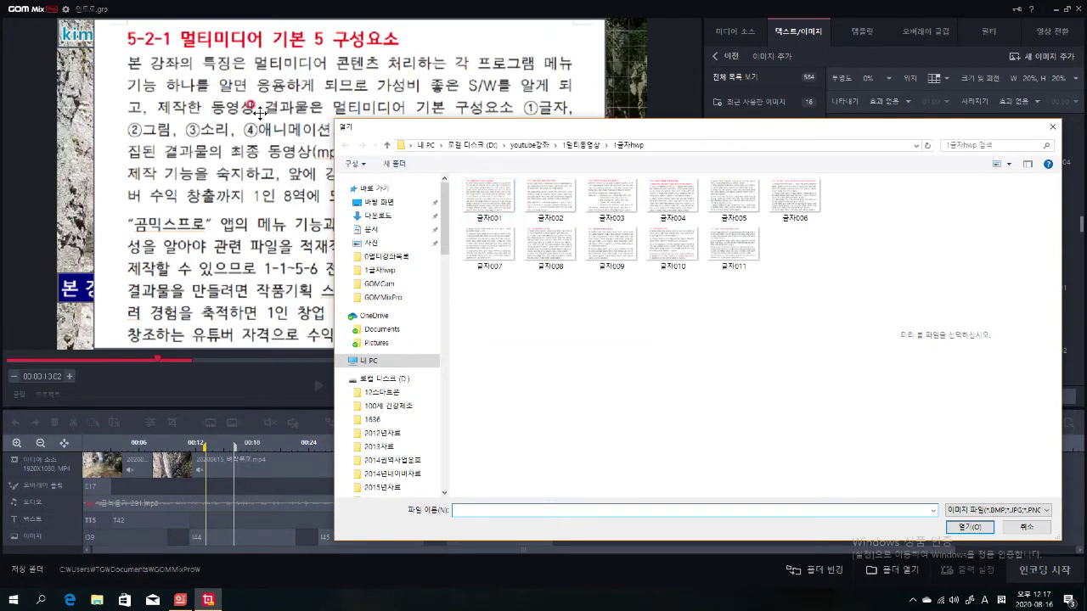
click(476, 200)
click(489, 199)
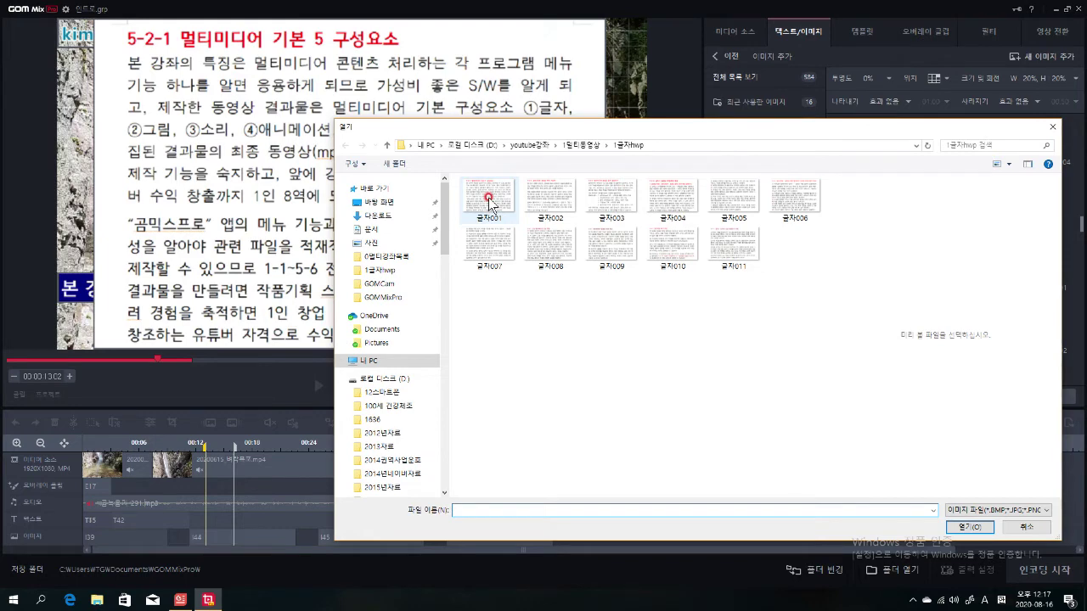
click(559, 203)
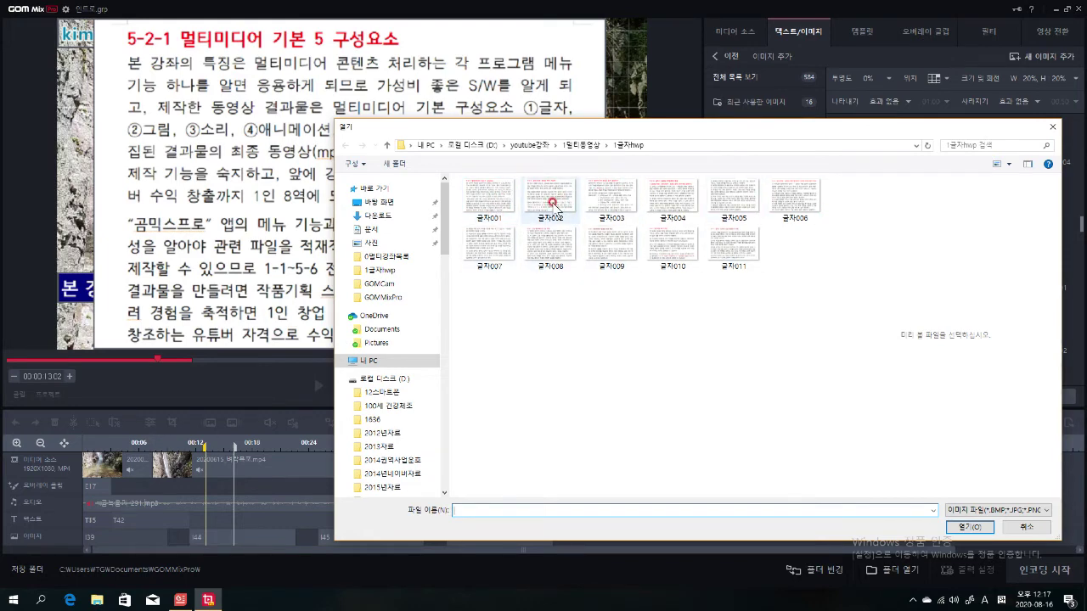
click(540, 206)
click(536, 196)
click(796, 197)
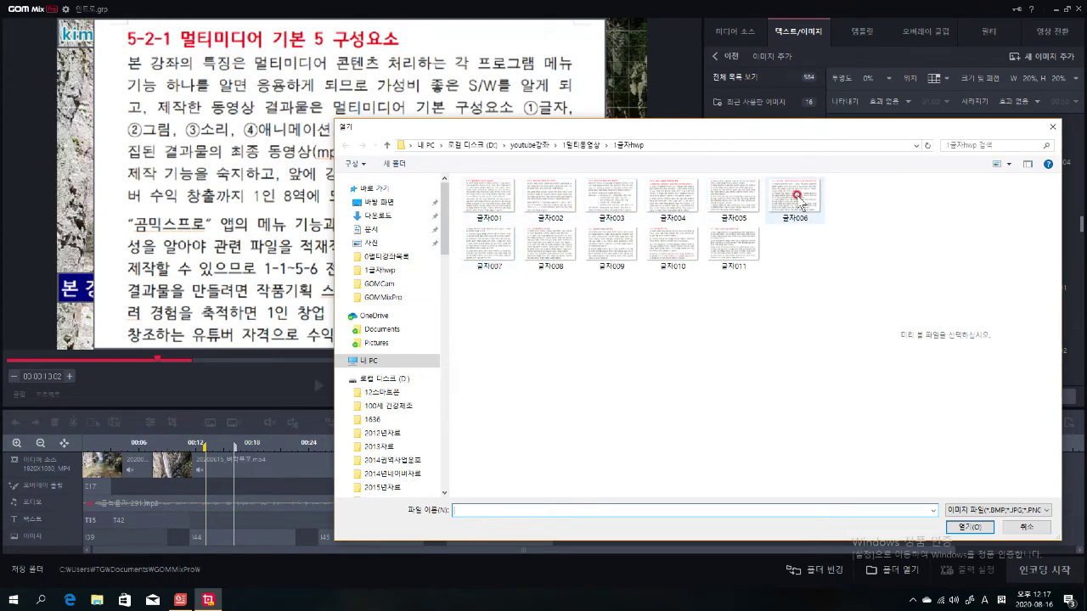
click(1008, 163)
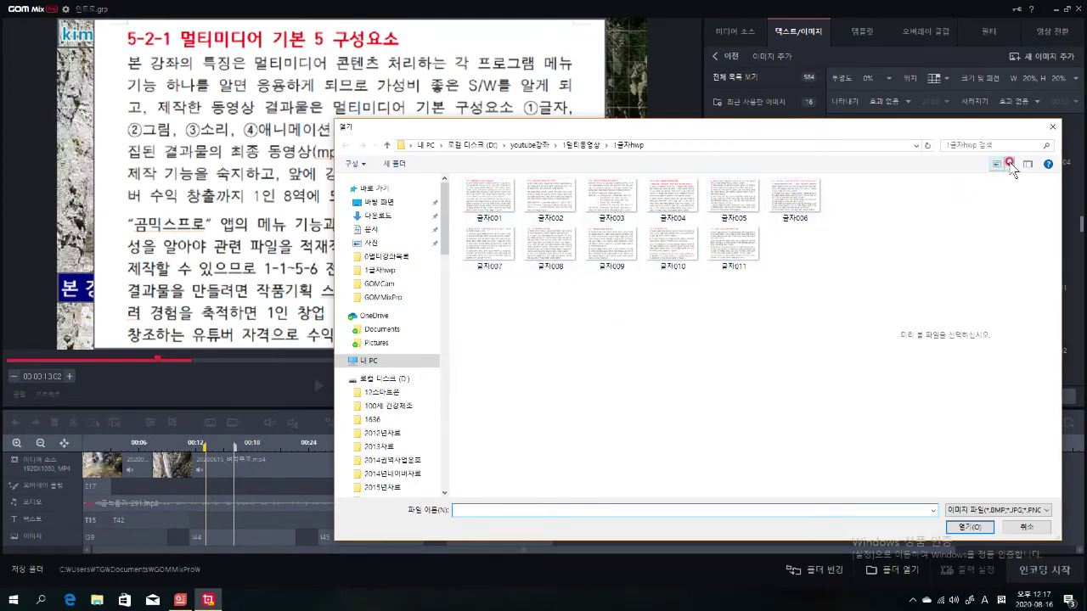
click(1055, 129)
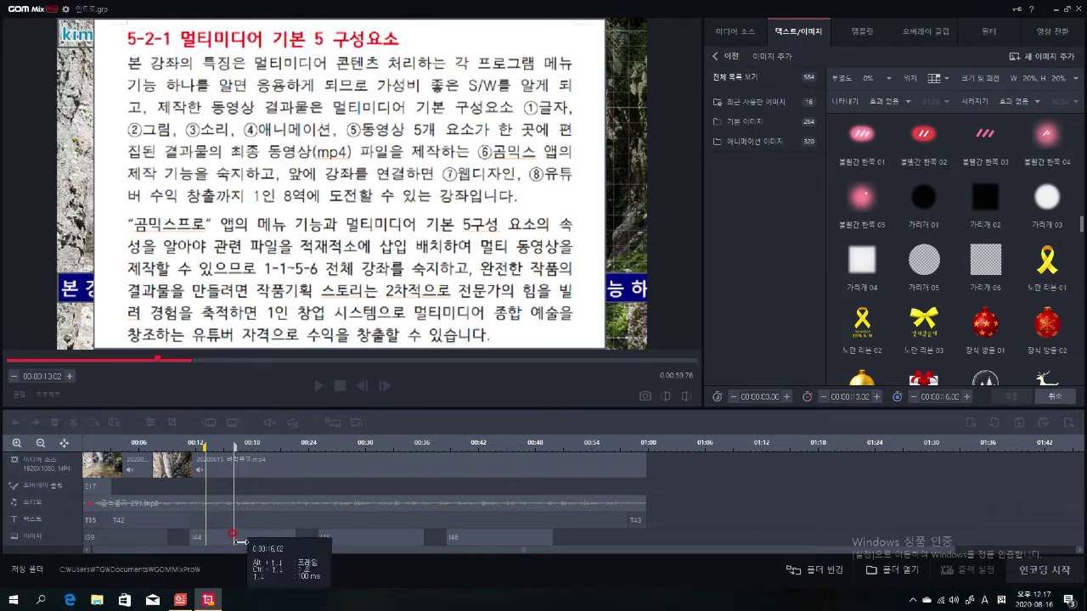
Open image clip I44 on the timeline's image track for editing
click(255, 542)
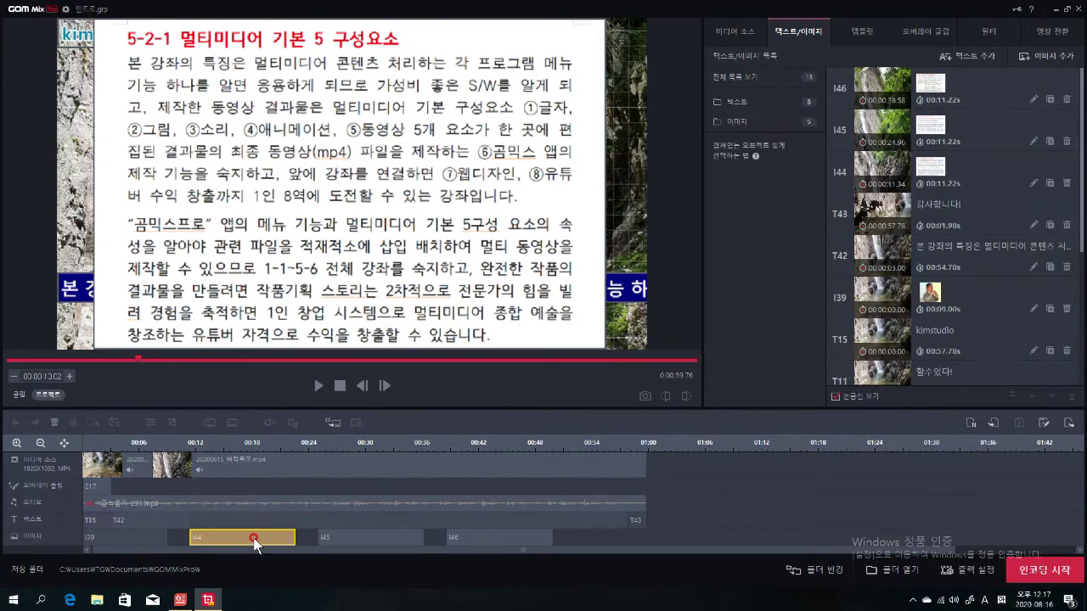
double_click(254, 540)
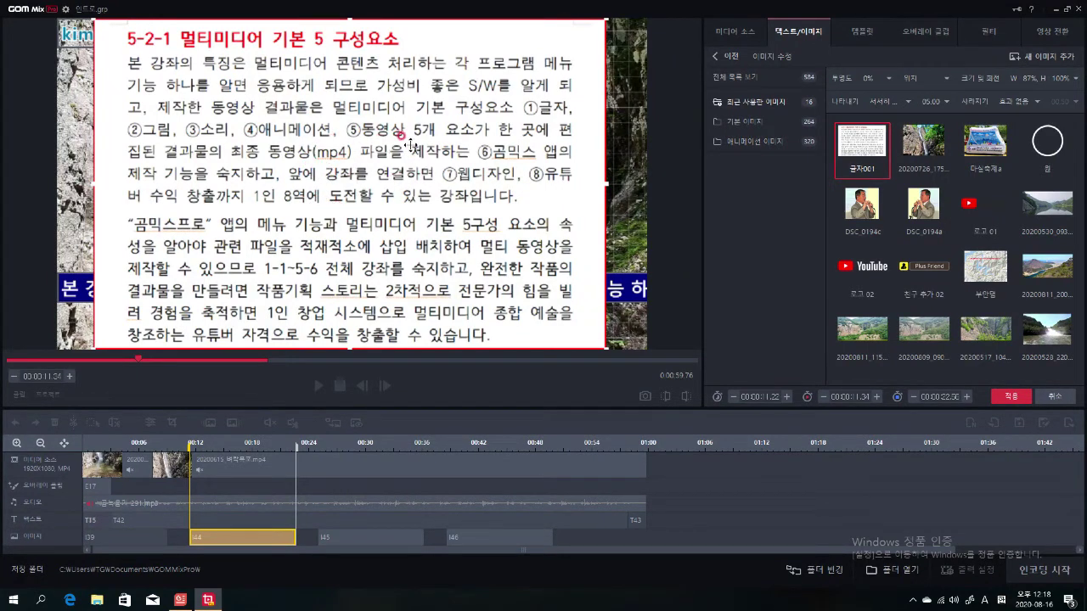
click(245, 536)
double_click(245, 536)
Examine the appear effects, the effect duration and motion graph, and the disappear effects available for image I44
click(910, 101)
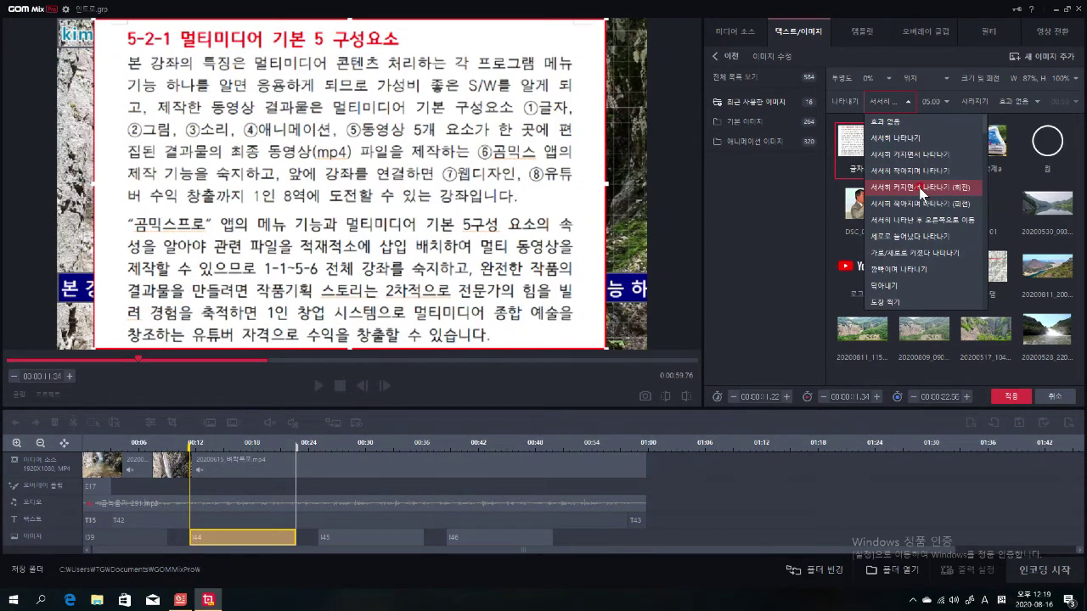
click(948, 100)
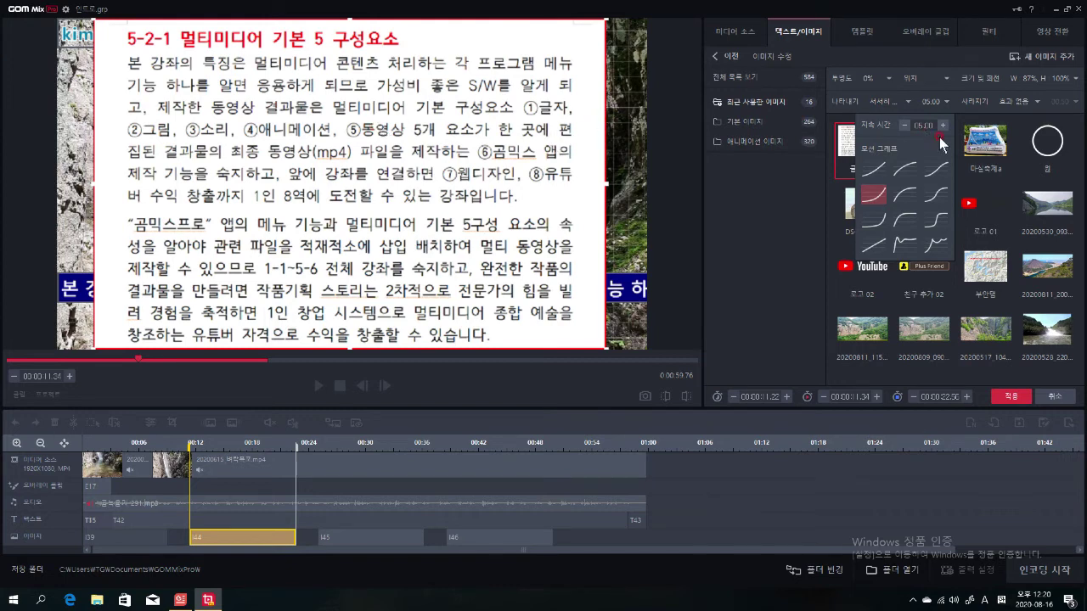
click(1041, 102)
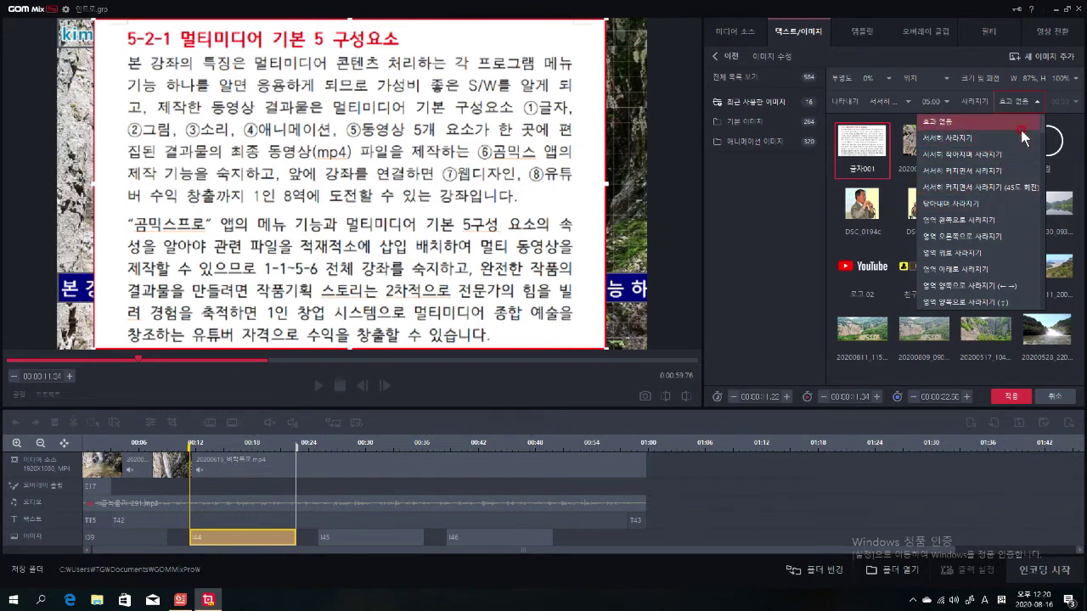
click(769, 199)
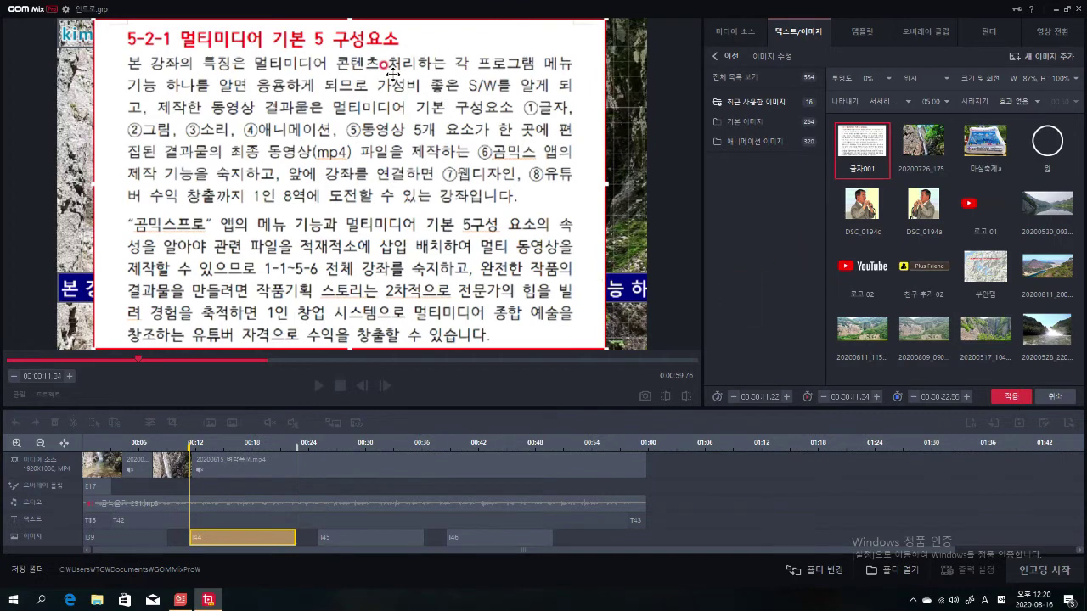
View image clips I45 and I46 in the image editor, then select portrait image clip I39 on the timeline
click(376, 533)
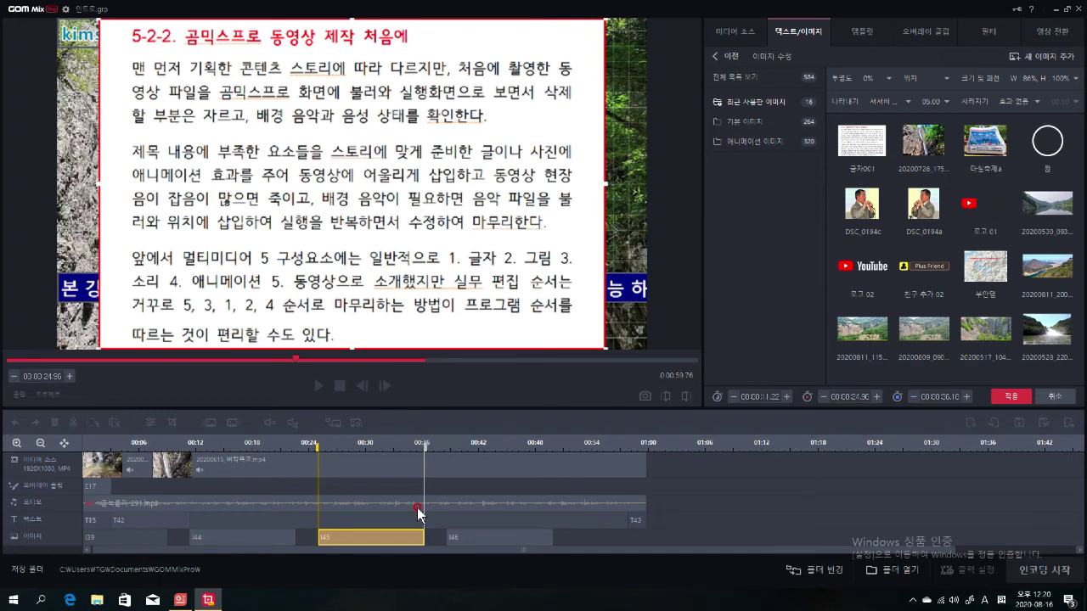
click(516, 536)
double_click(515, 538)
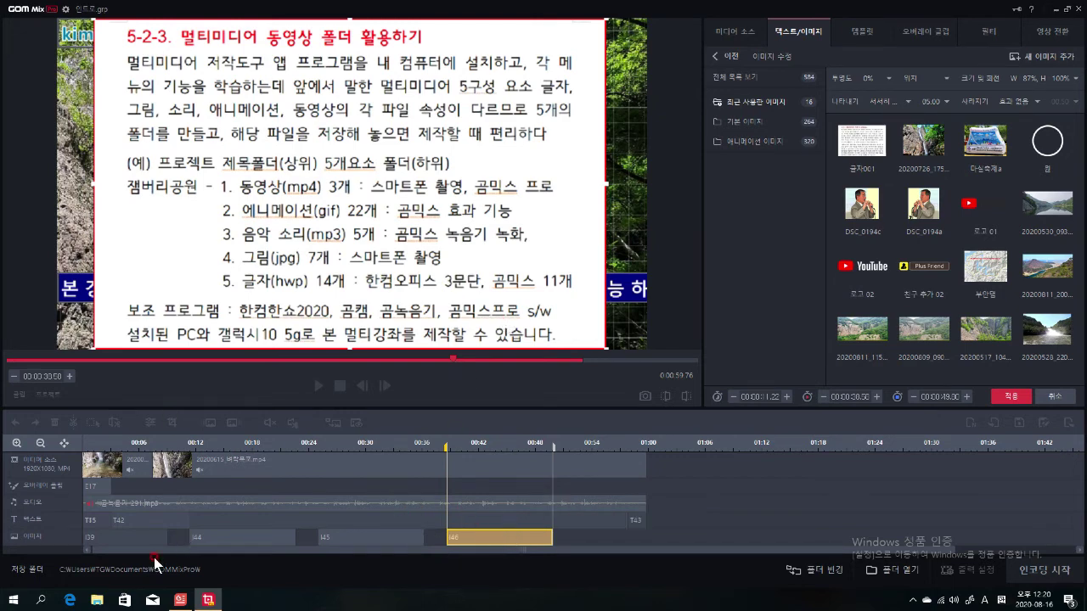
click(92, 539)
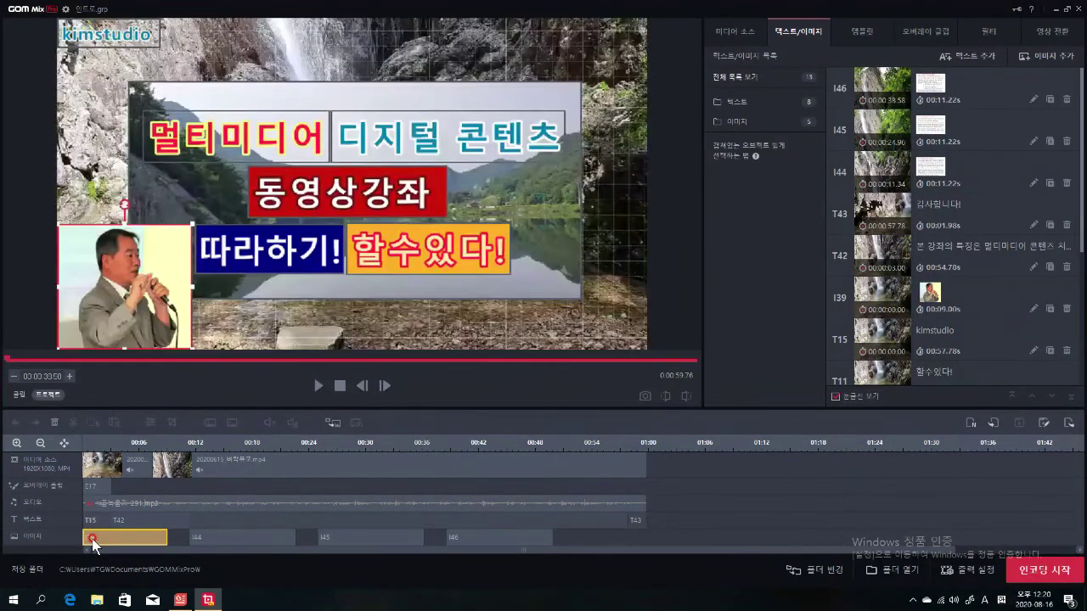